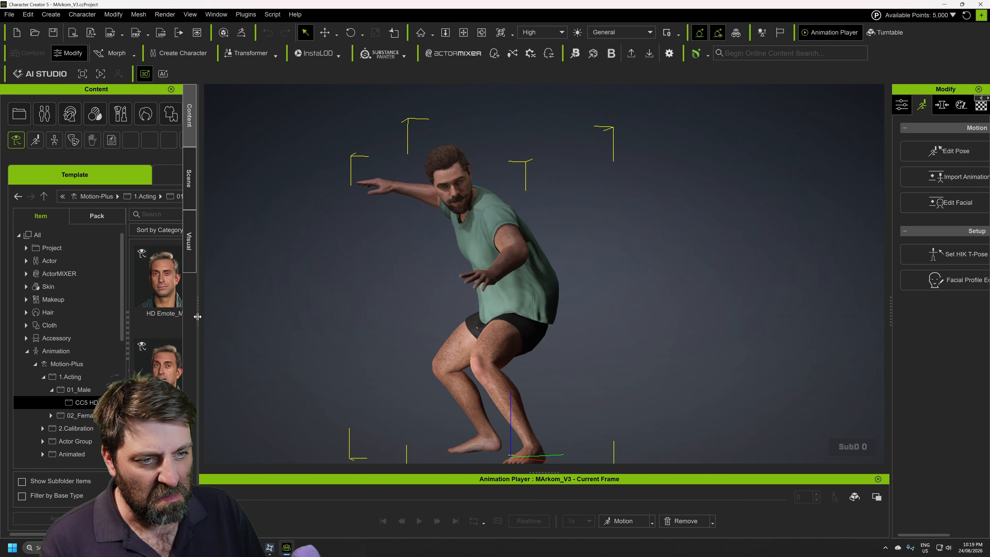
Apply the HD Idle_M motion to the character and widen the Content and Modify panels.
left_click_drag(197, 316, 274, 321)
left_click_drag(232, 285, 535, 250)
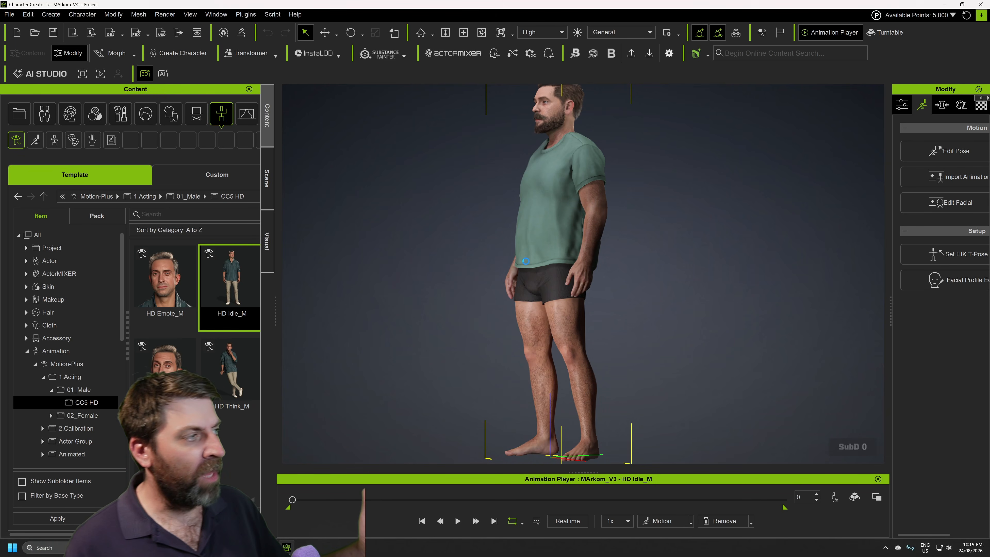
left_click_drag(890, 323, 759, 317)
left_click(811, 105)
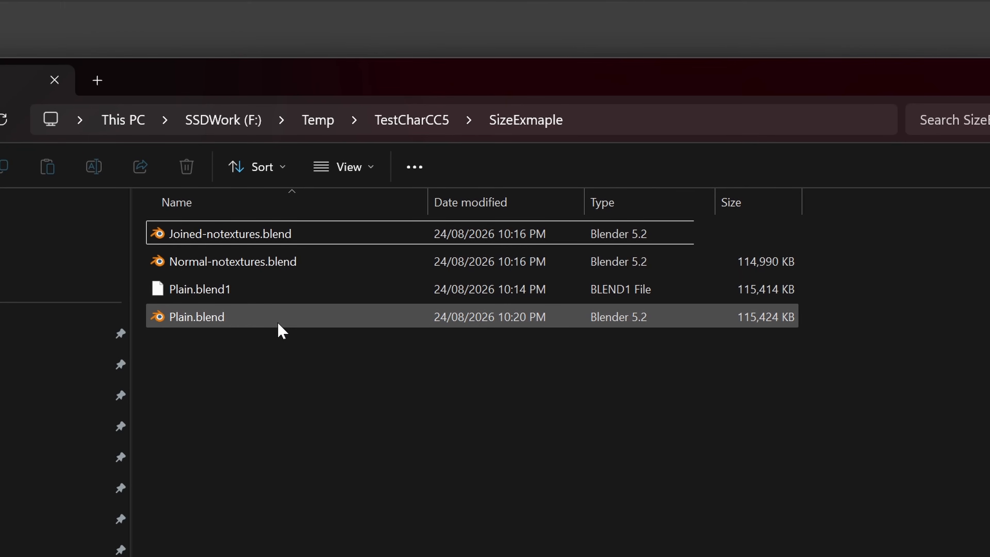
Switch to File Explorer and compare the sizes of Plain.blend and Normal-notextures.blend in the SizeExmaple folder.
left_click(278, 323)
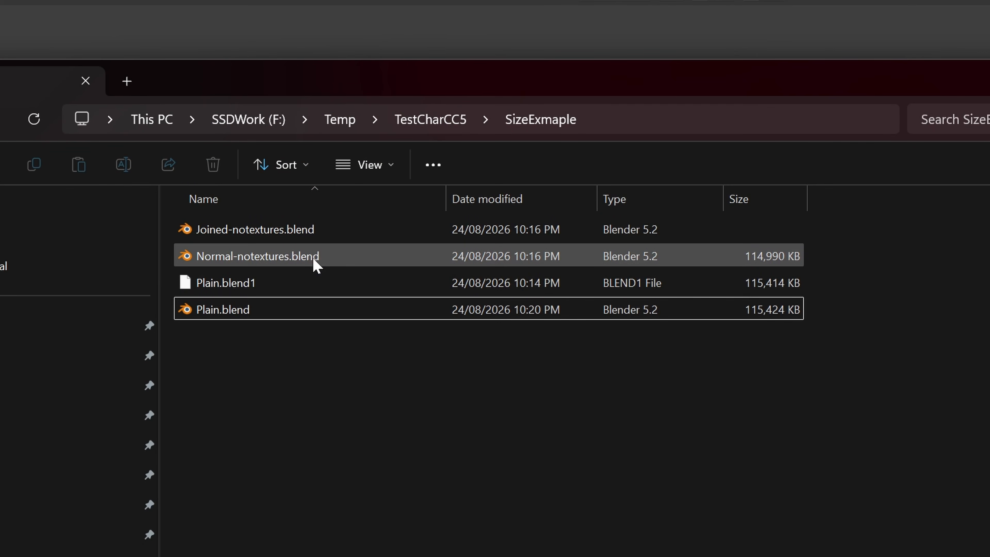
left_click(321, 256)
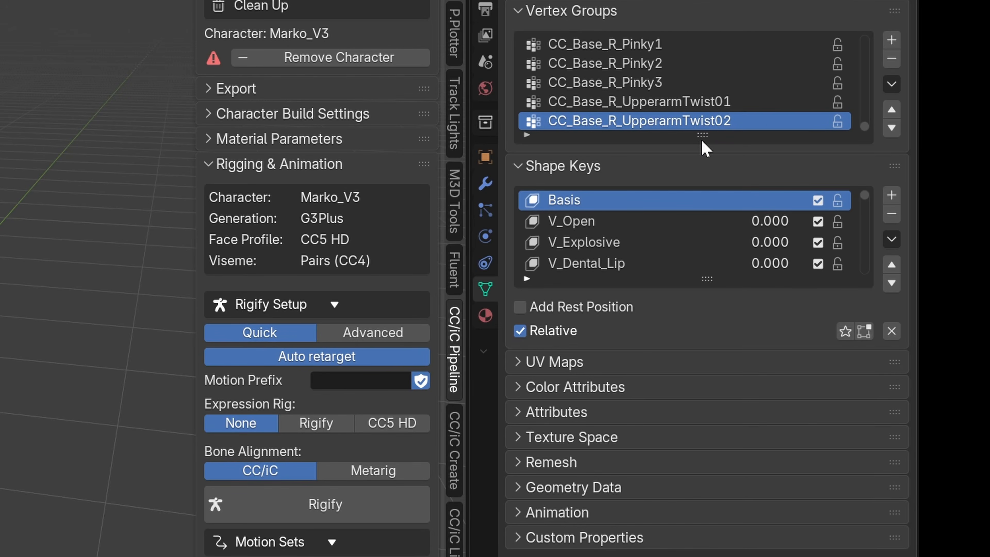
Switch to Blender and examine the body mesh's vertex groups in an enlarged list.
left_click_drag(908, 207, 896, 371)
scroll(599, 390, "up", 5)
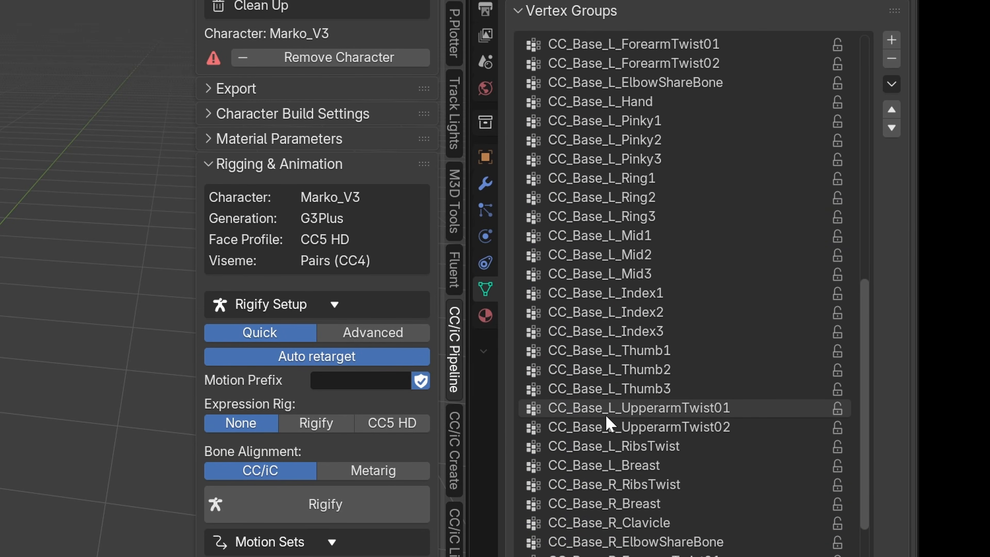
scroll(603, 413, "up", 10)
scroll(602, 400, "down", 15)
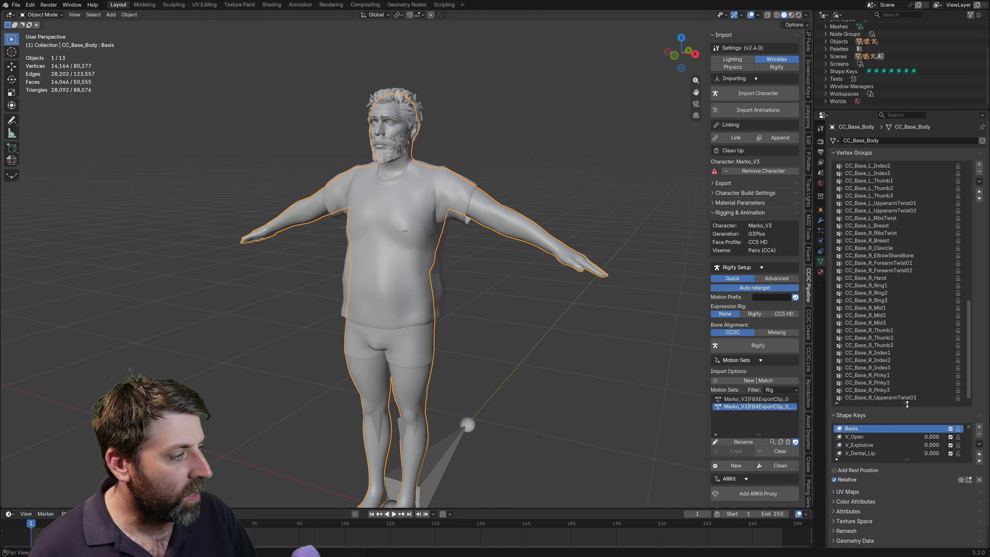
Shrink the vertex group list and look through the body mesh's facial shape keys.
left_click_drag(907, 403, 906, 197)
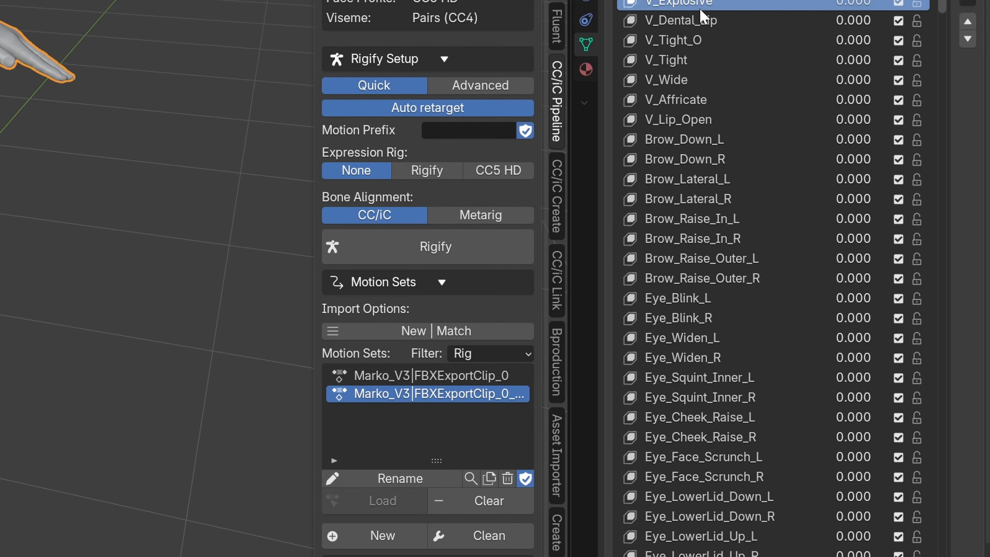
scroll(705, 98, "down", 13)
scroll(705, 220, "down", 14)
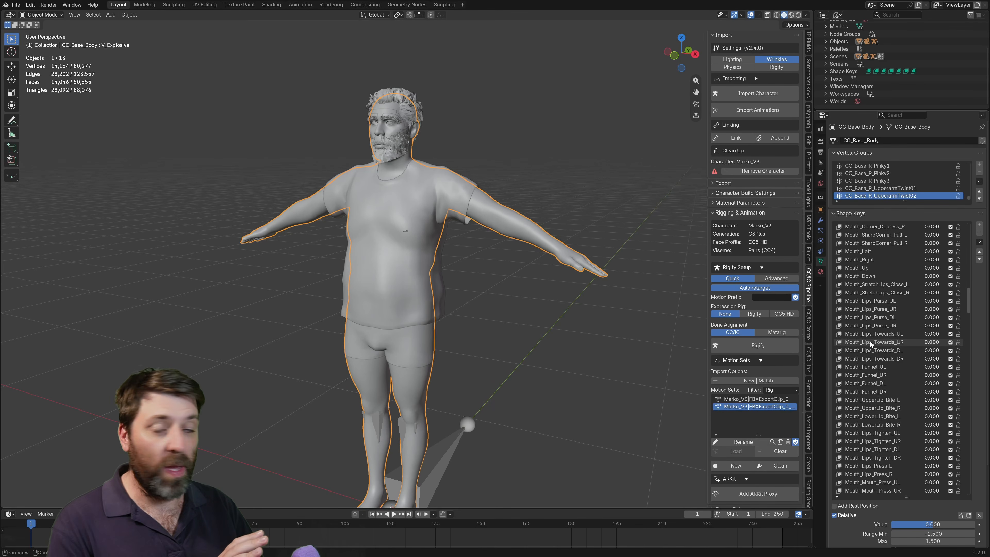
scroll(873, 350, "down", 12)
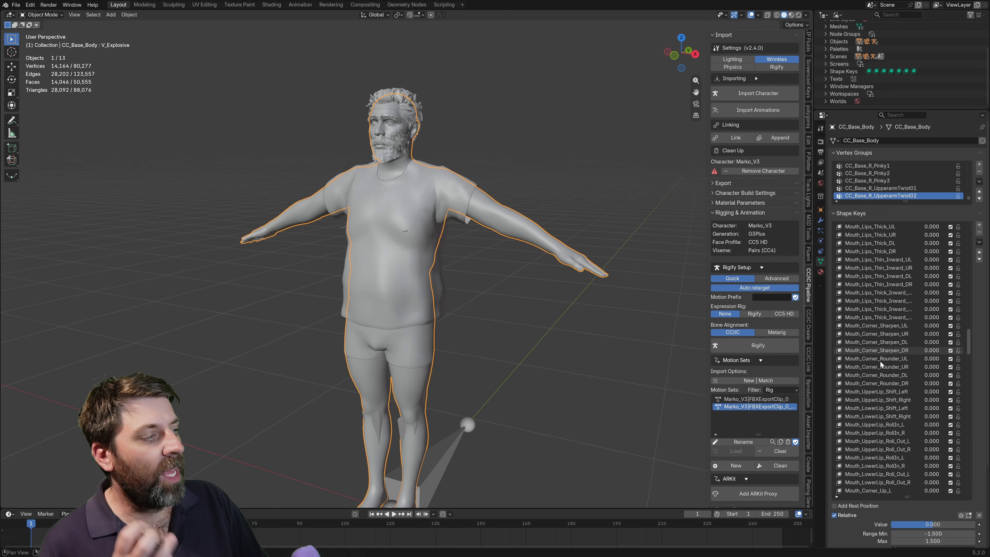
scroll(887, 373, "down", 3)
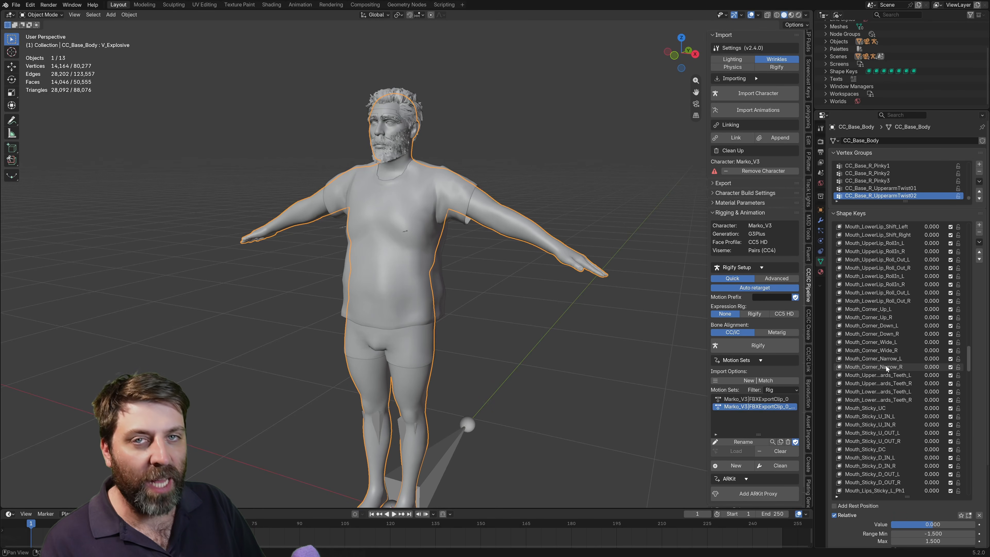
scroll(421, 143, "up", 5)
Examine the shape keys of the CC_Base_EyeOcclusion mesh and enlarge its vertex group list.
middle_click_drag(422, 143, 441, 249, "shift")
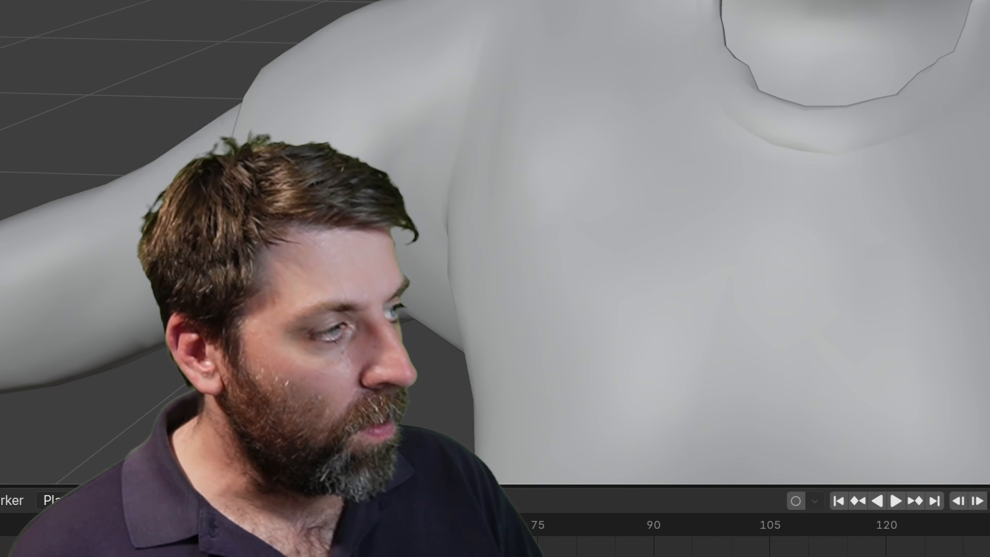
scroll(967, 318, "down", 10)
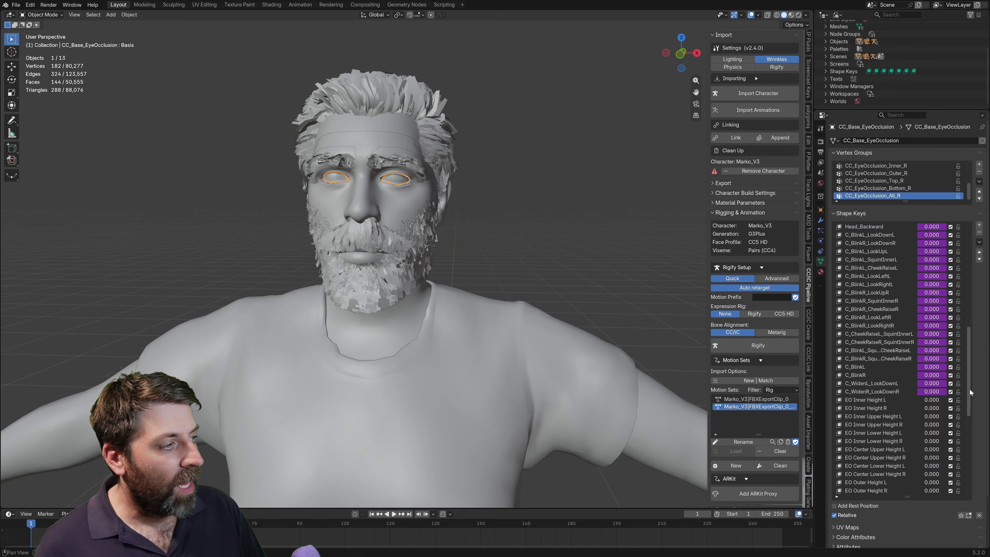
scroll(958, 318, "up", 10)
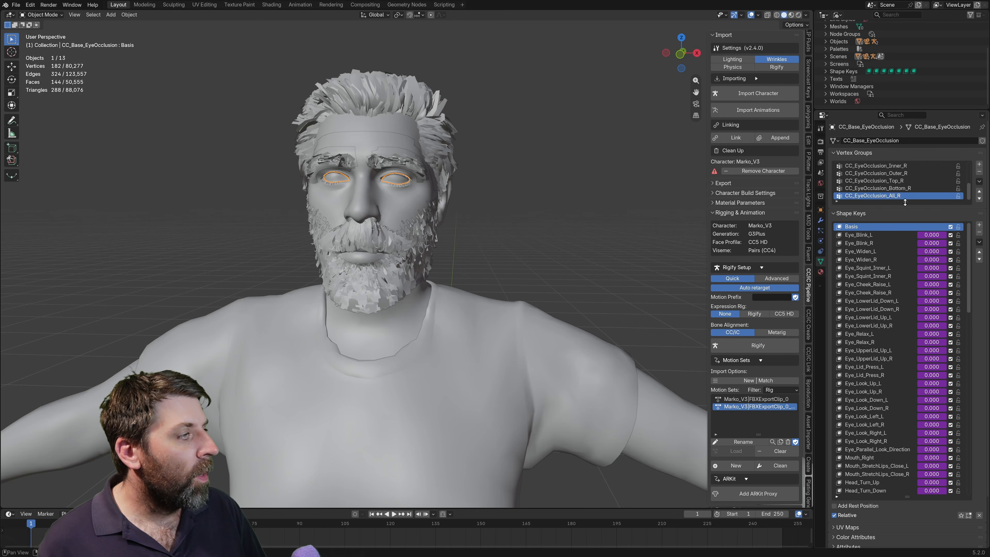
left_click_drag(907, 204, 916, 375)
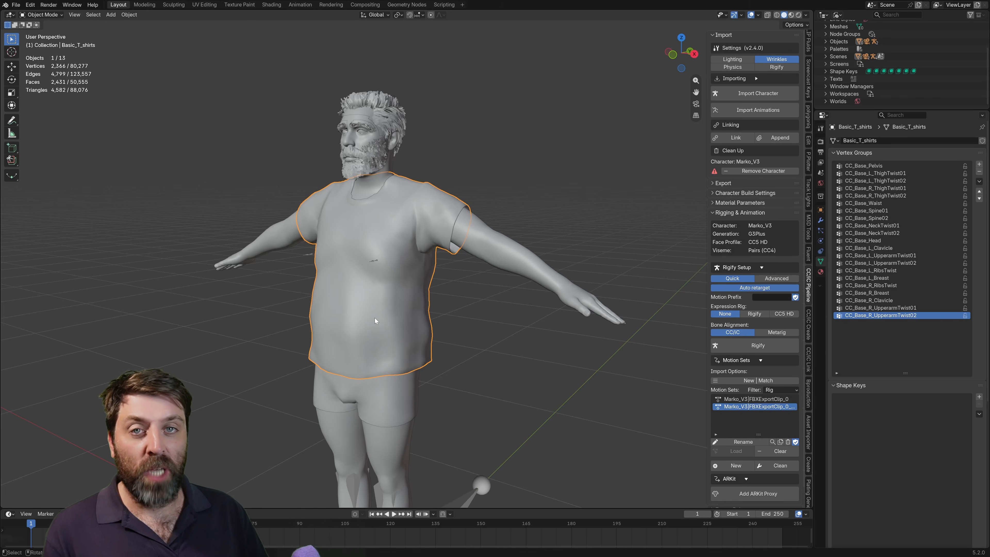
Select all of the character's objects, make CC_Base_Body the active one, and join the meshes into it.
scroll(375, 318, "down", 3)
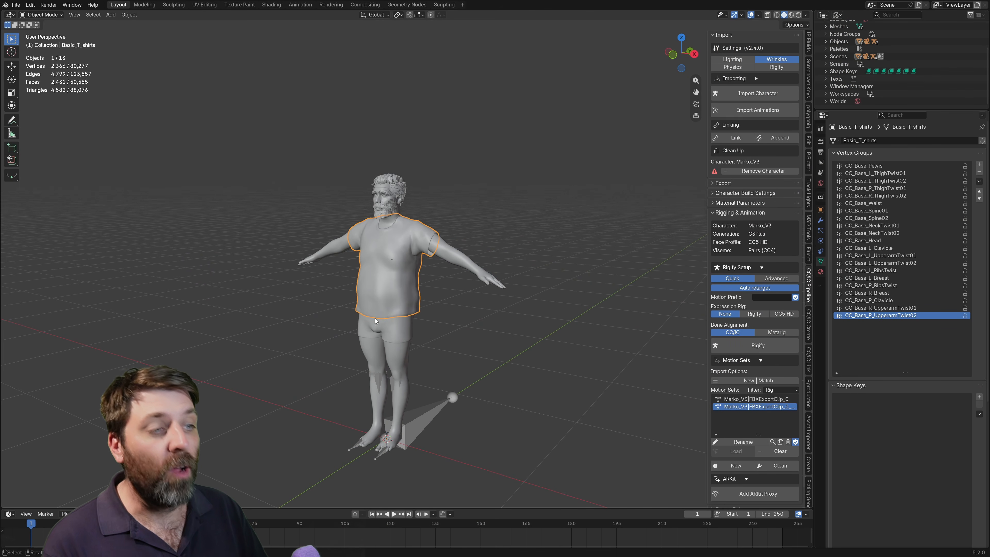
key("a")
left_click(400, 363, "shift")
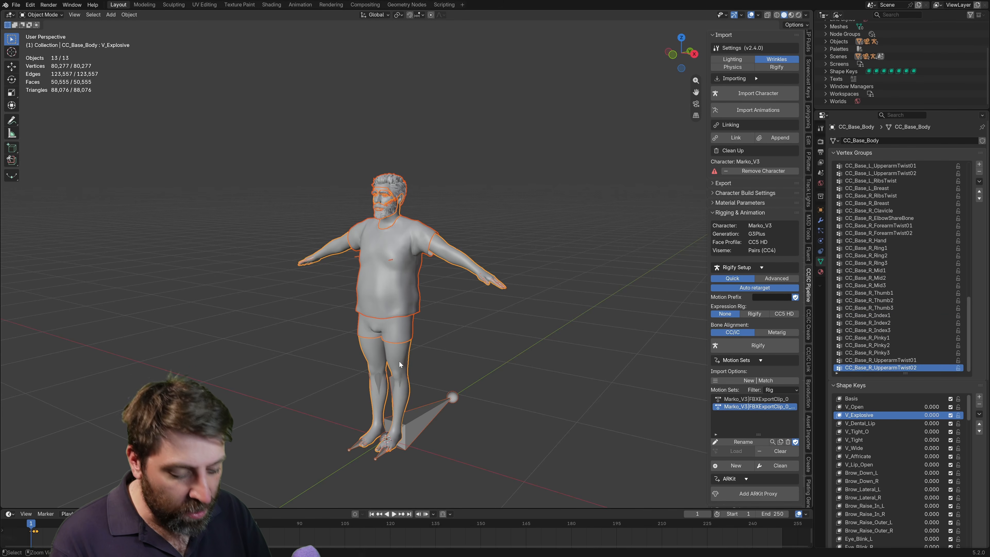
key("ctrl+j")
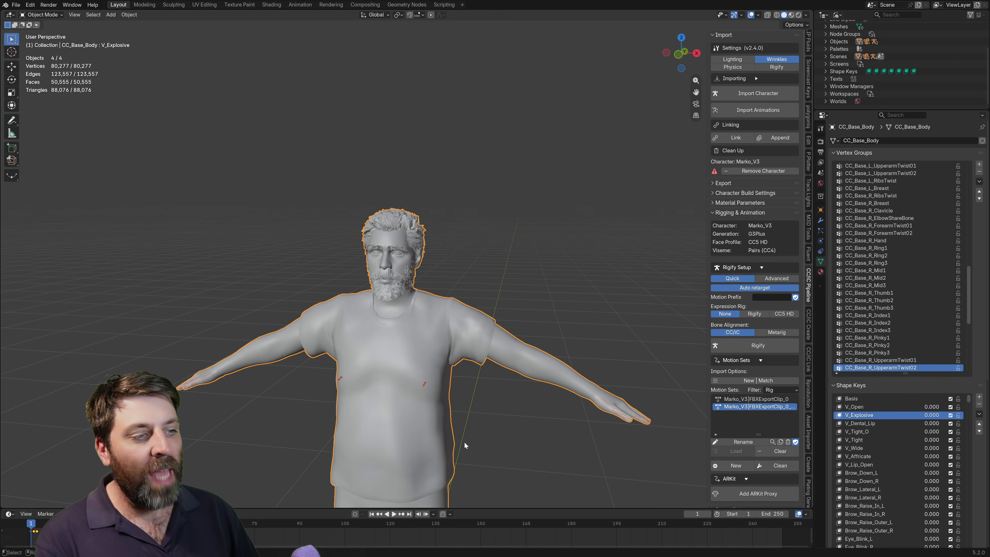
Enter Edit Mode on the joined character mesh and select a single vertex on the front of the shirt.
middle_click_drag(464, 442, 460, 291, "shift")
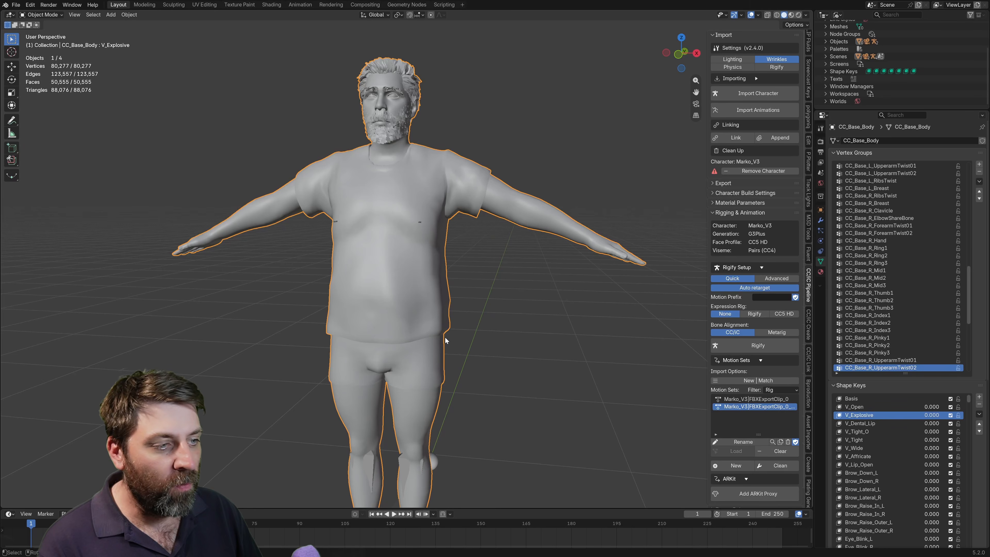
key("Tab")
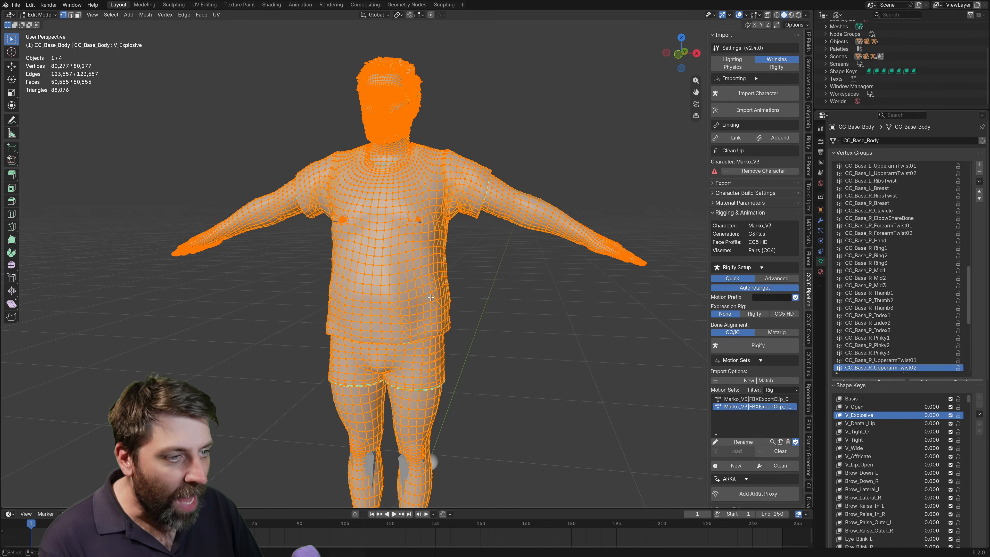
left_click(424, 304)
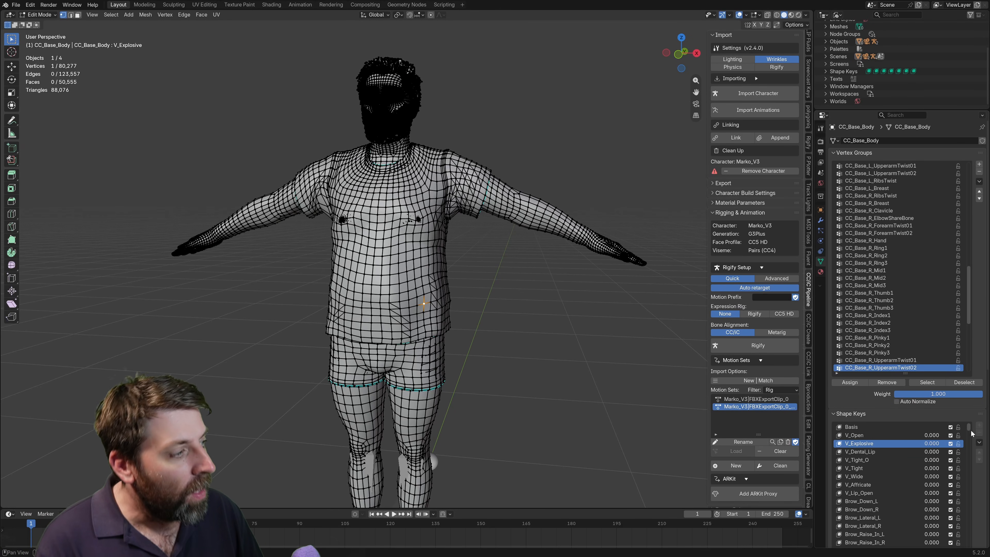
Examine the joined mesh's shape key list from end to end, along with its vertex groups.
left_click_drag(969, 427, 973, 462)
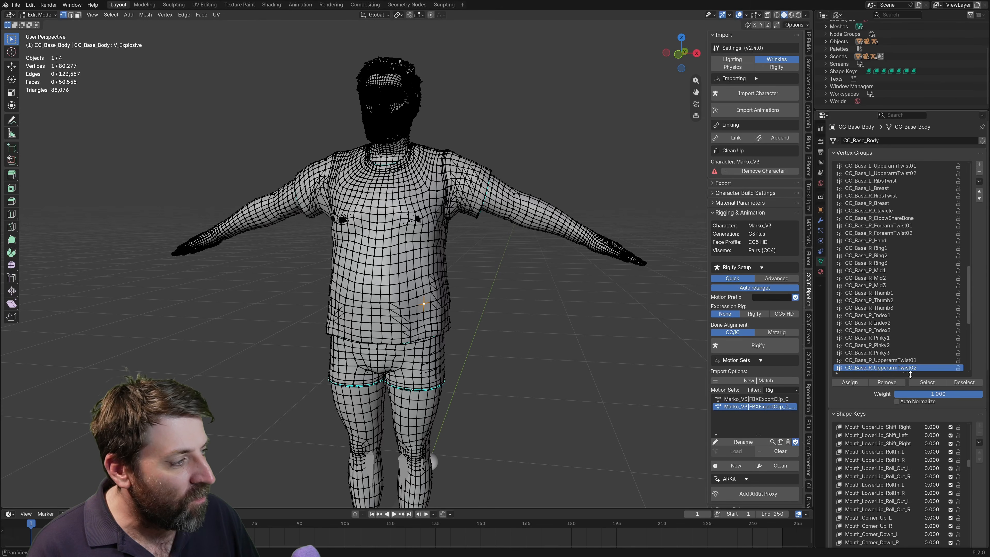
left_click_drag(910, 374, 916, 198)
left_click_drag(969, 289, 981, 516)
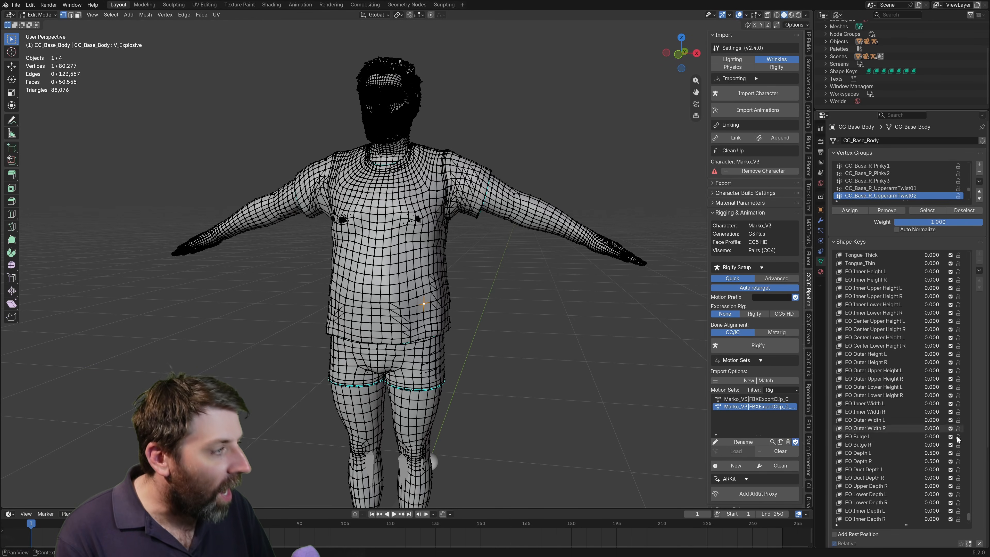
left_click_drag(969, 518, 946, 263)
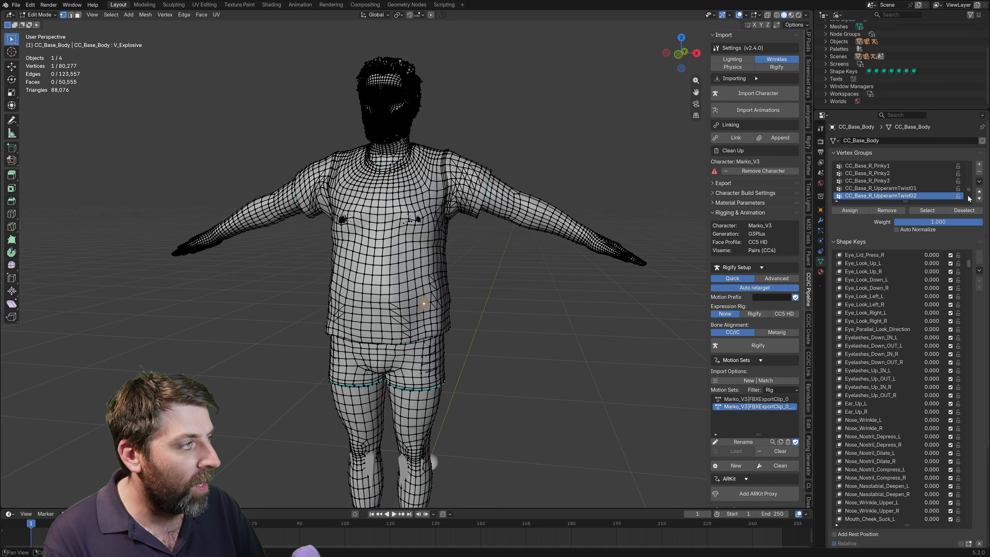
left_click_drag(968, 190, 966, 170)
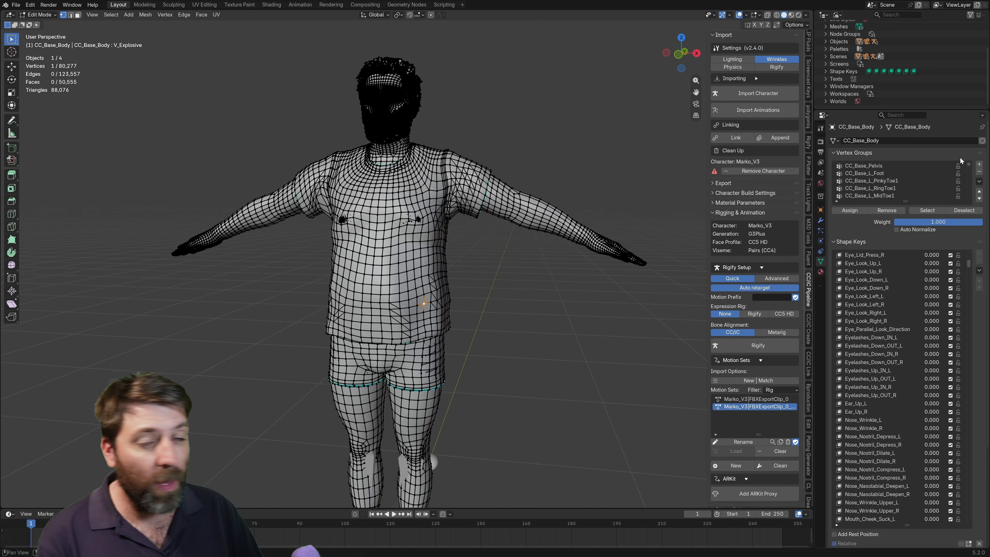